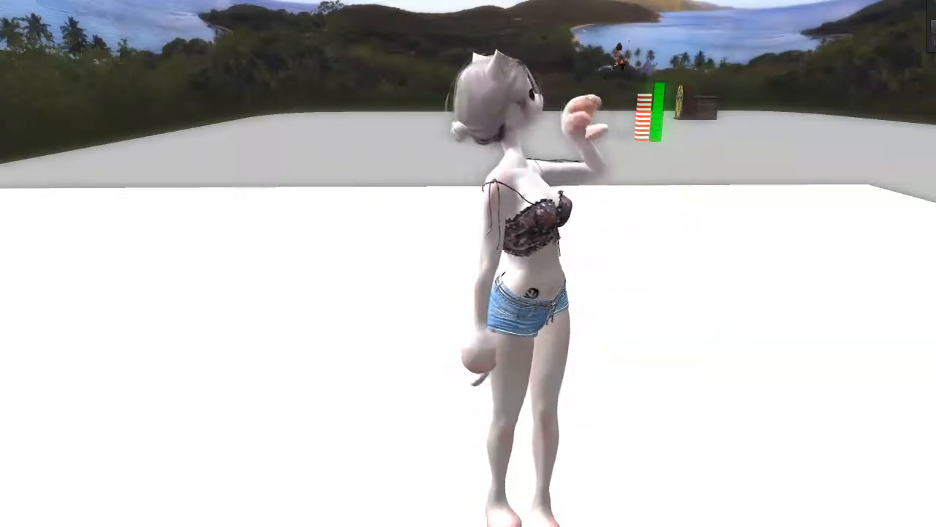
- Open the avatar's shape for editing and place the editor beside the avatar so both can be seen
left_click(528, 268)
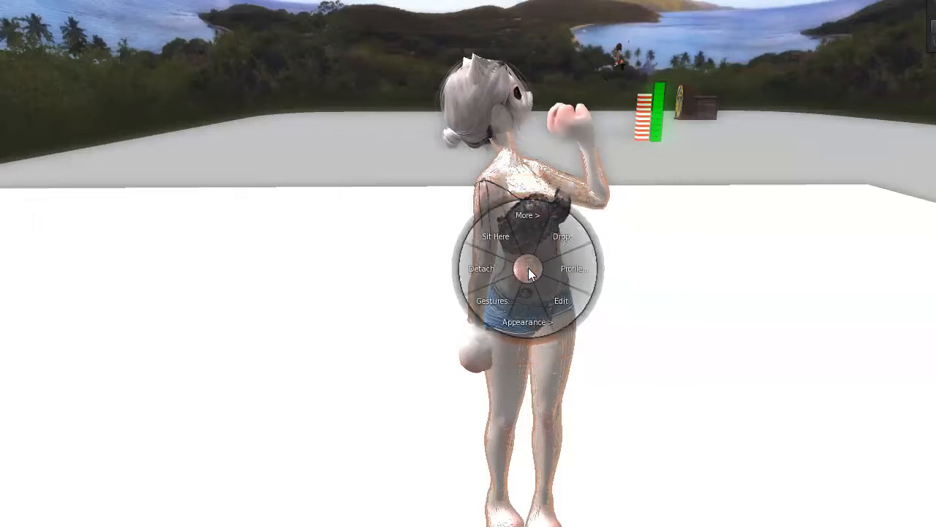
left_click(532, 316)
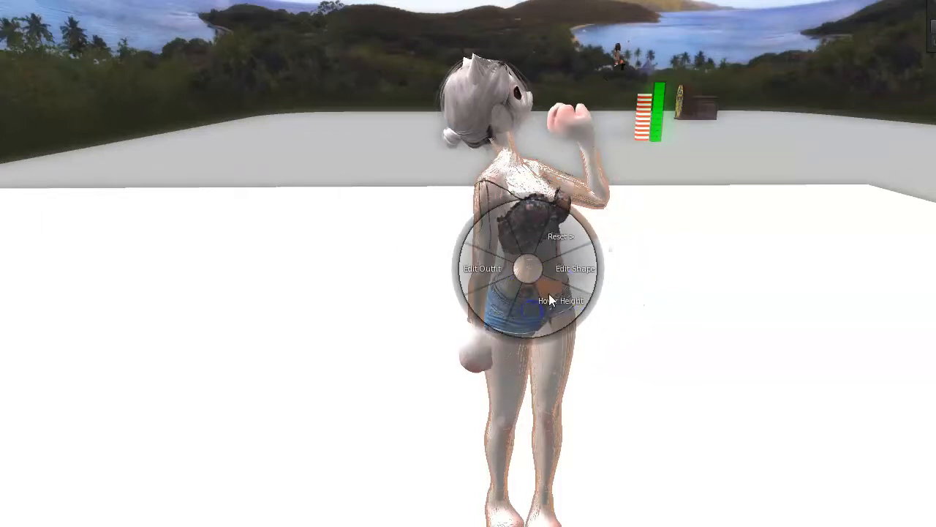
left_click(573, 272)
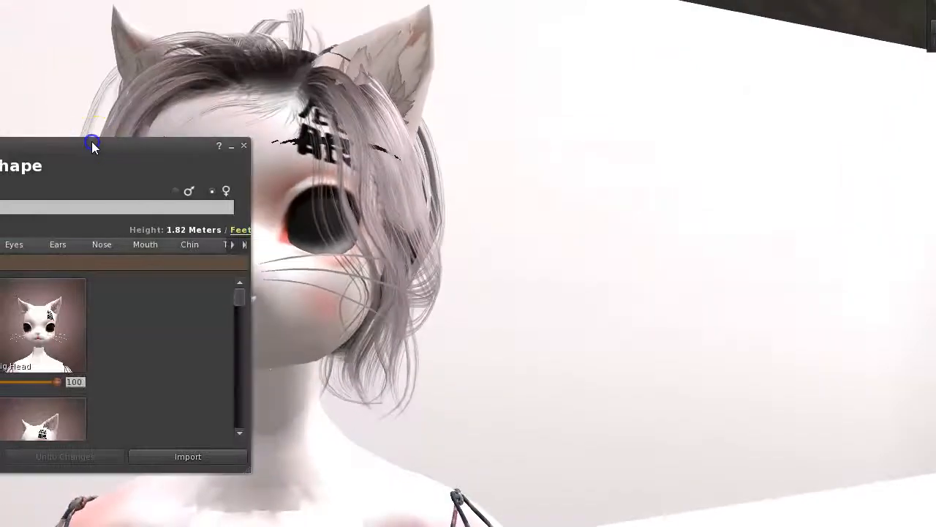
left_click_drag(91, 142, 732, 78)
scroll(355, 319, "down", 5)
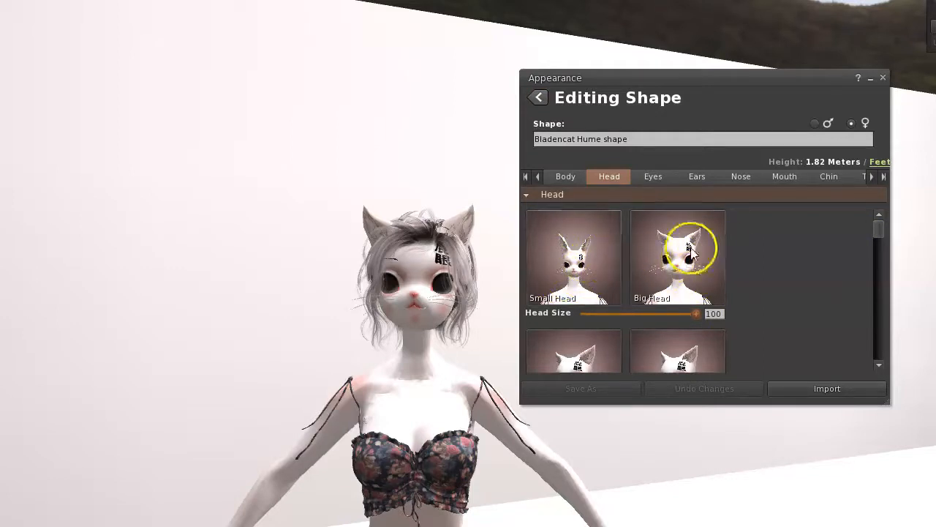
- Try the roundest Head Shape setting and bring the value back towards the middle
scroll(763, 262, "down", 5)
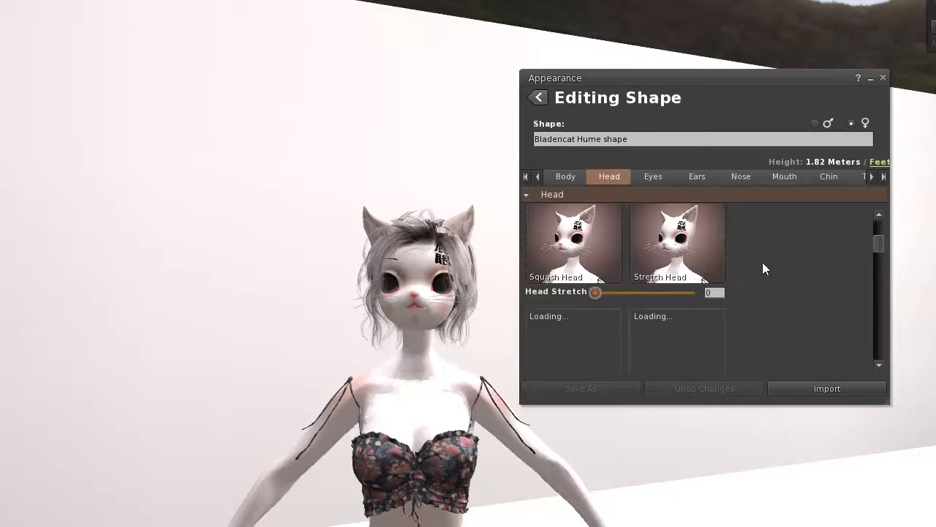
scroll(762, 262, "down", 6)
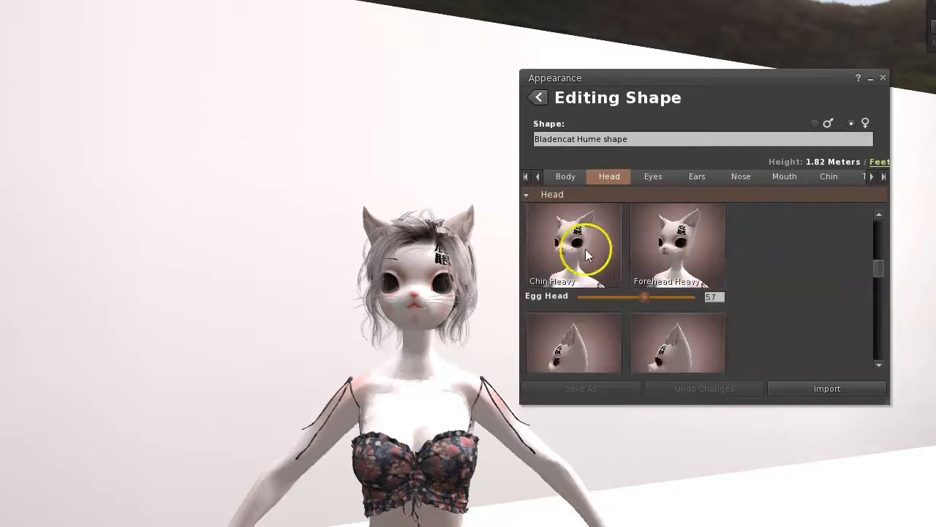
scroll(731, 278, "up", 3)
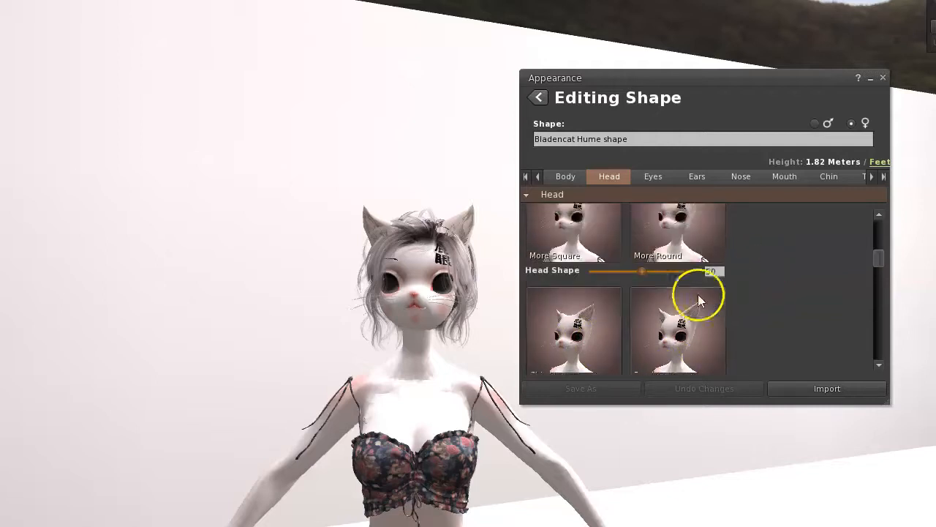
scroll(757, 275, "up", 1)
left_click_drag(641, 316, 709, 311)
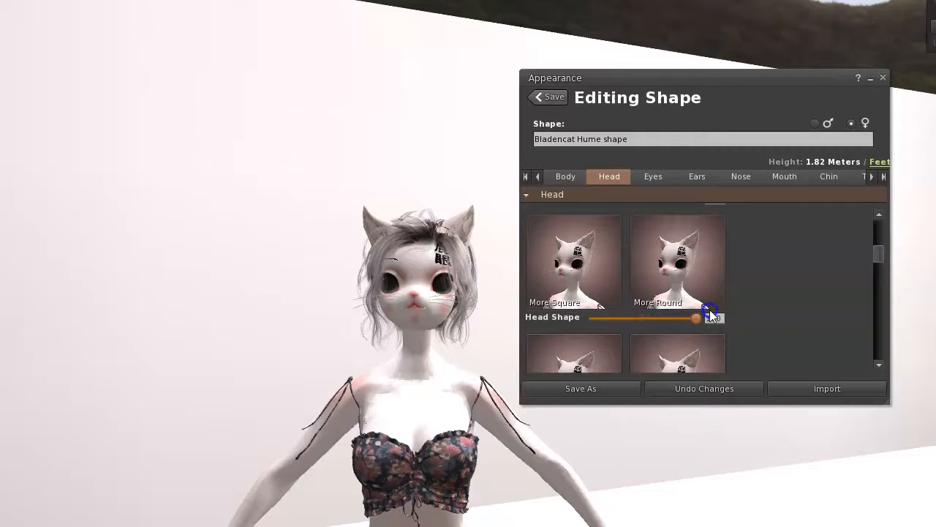
left_click_drag(702, 317, 651, 305)
- Review the remaining Head settings of the shape down to Cheek Bones
scroll(878, 249, "up", 1)
left_click_drag(878, 250, 882, 356)
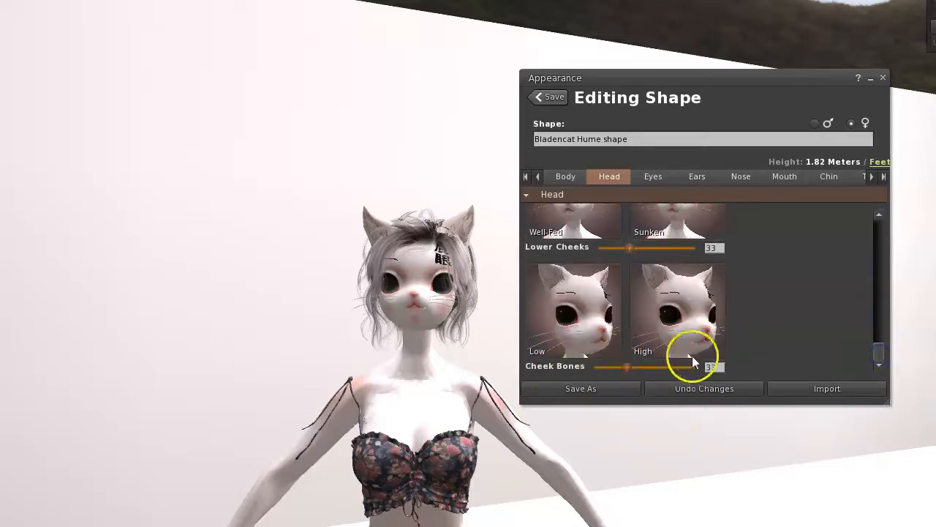
left_click_drag(880, 354, 882, 232)
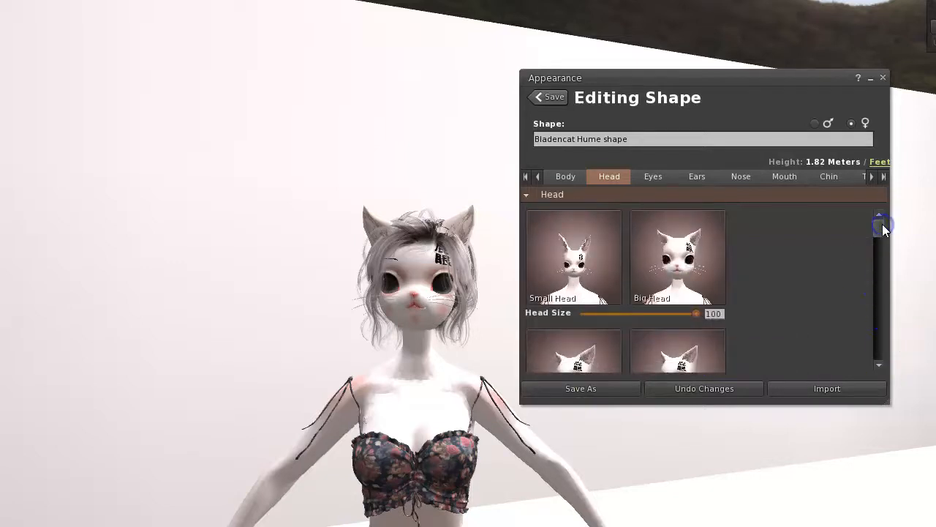
- Enlarge the shape editor to look through the Body settings such as Height, Body Thickness and Body Fat, and close it
left_click_drag(885, 401, 916, 488)
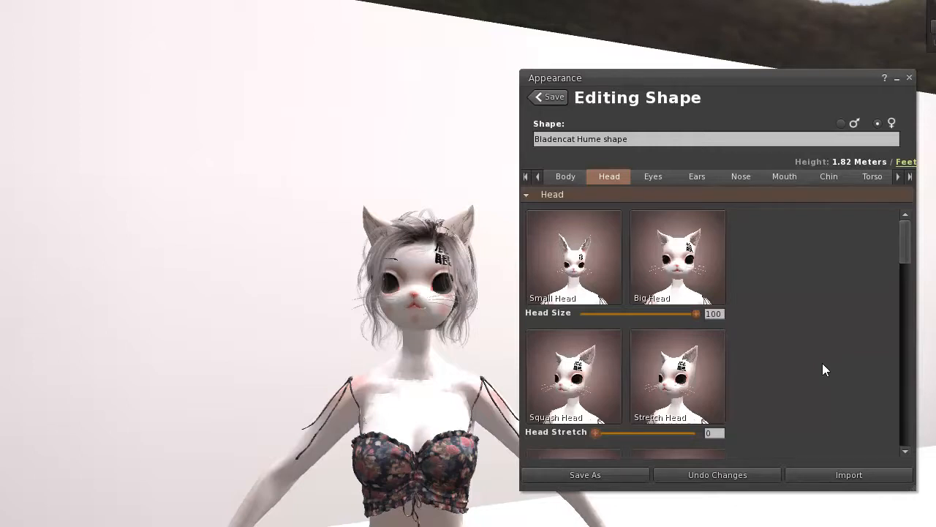
left_click(564, 174)
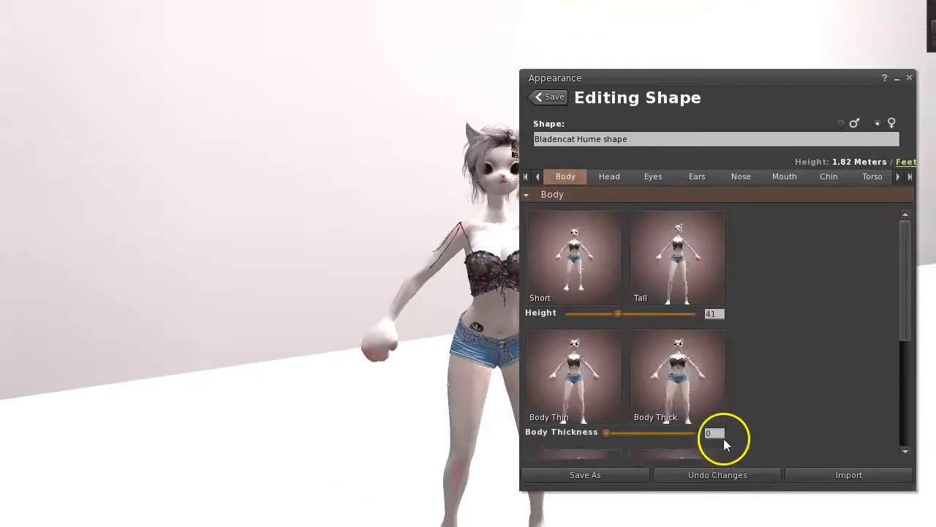
mouse_move(904, 283)
left_mouse_down()
mouse_move(905, 423)
mouse_move(909, 270)
left_mouse_up()
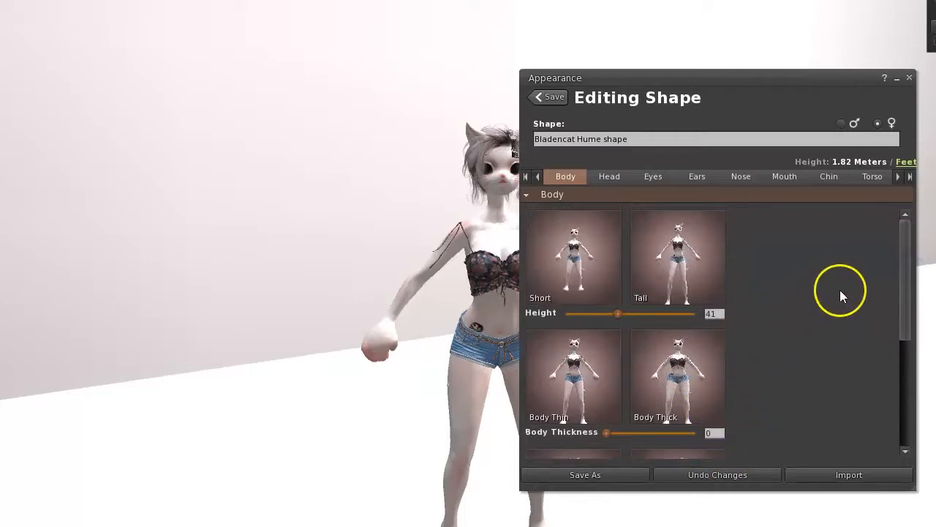
scroll(828, 306, "down", 5)
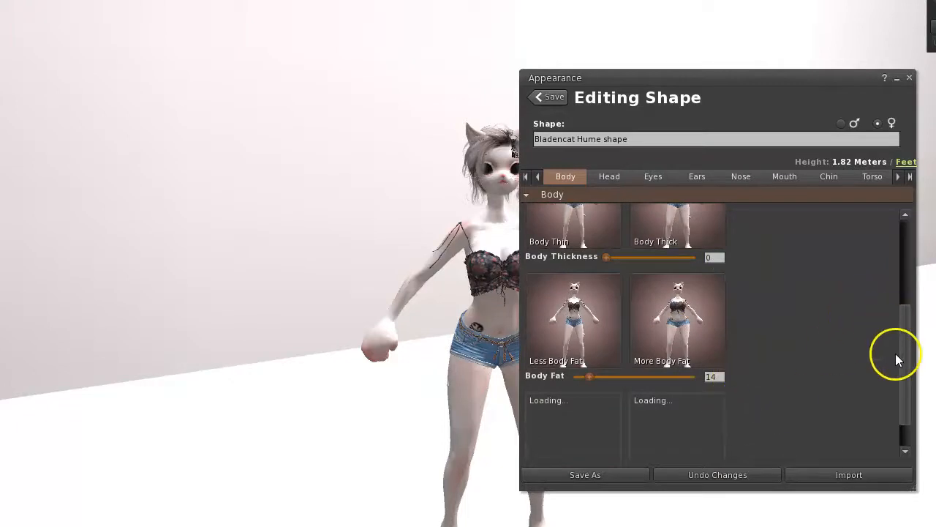
left_click_drag(903, 358, 910, 258)
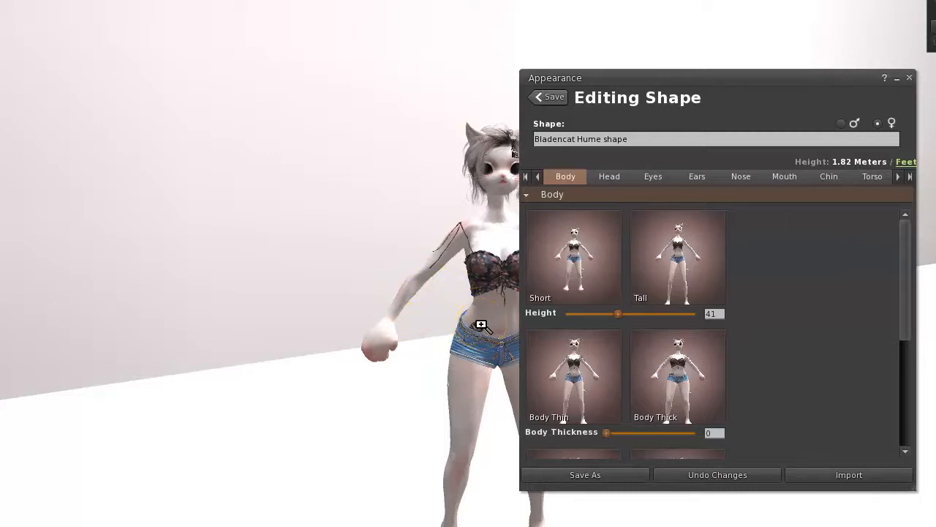
left_click(909, 78)
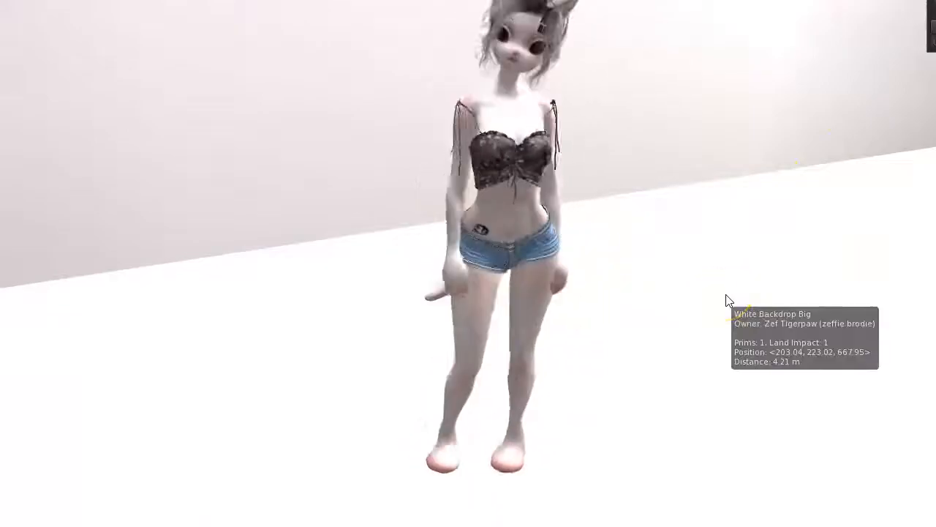
scroll(664, 295, "down", 3)
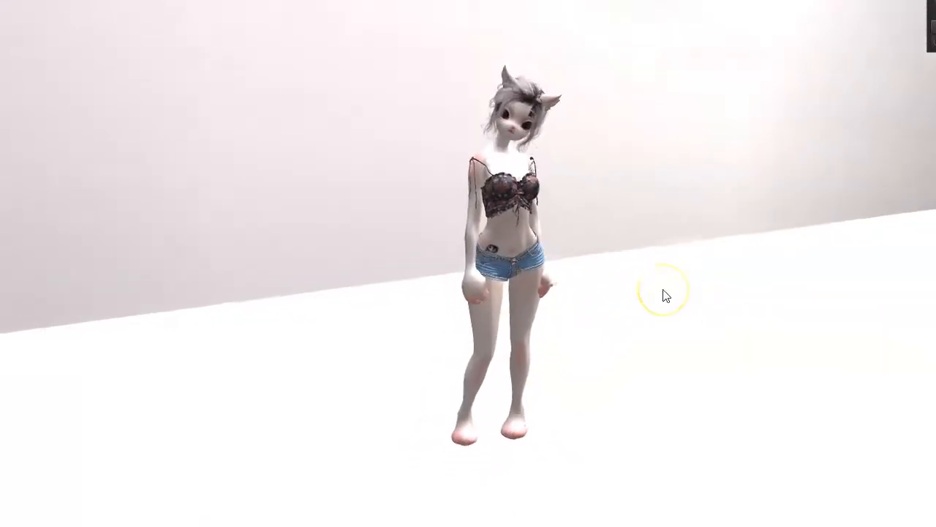
left_click(496, 236, "alt")
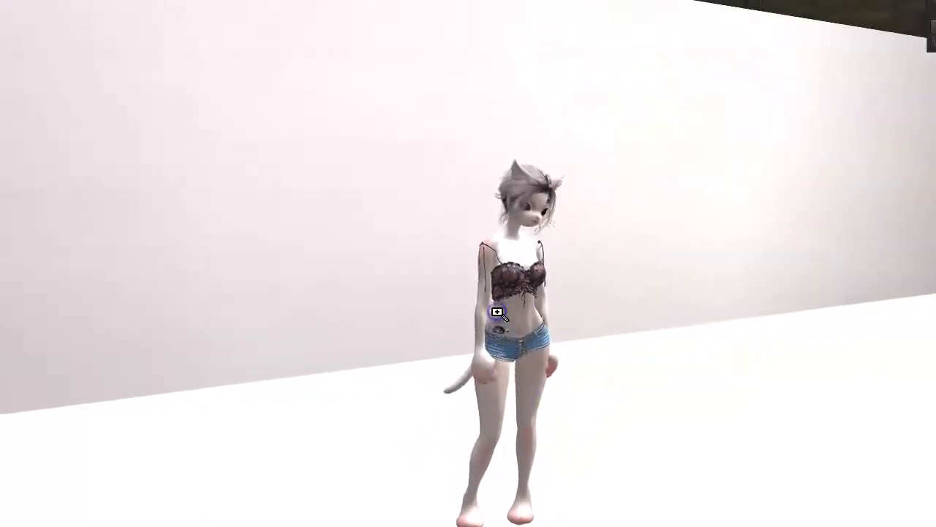
left_click(498, 313, "alt")
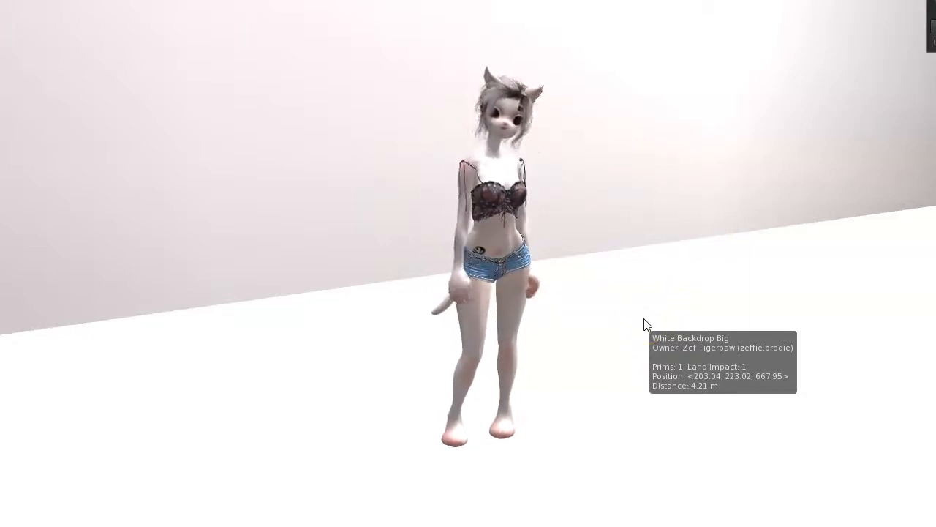
left_click(615, 297, "alt")
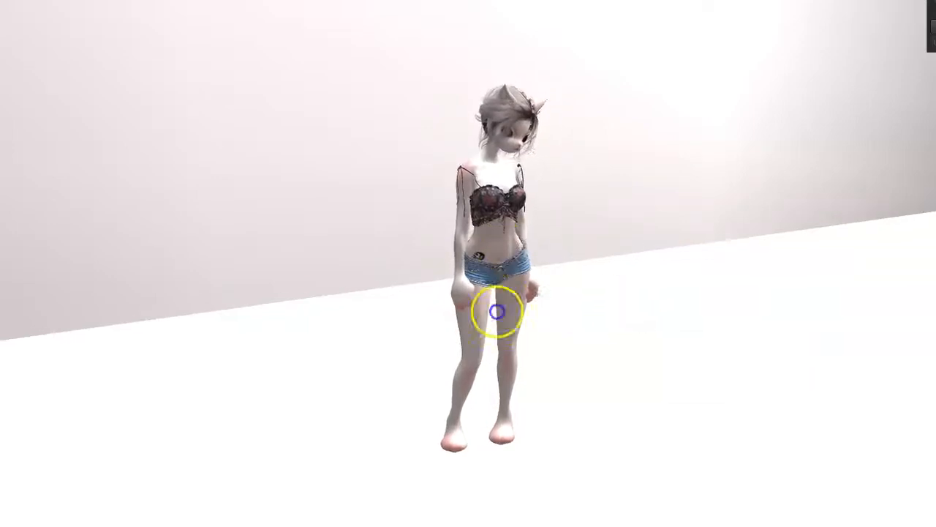
left_click(497, 313, "alt")
left_click(607, 328, "alt")
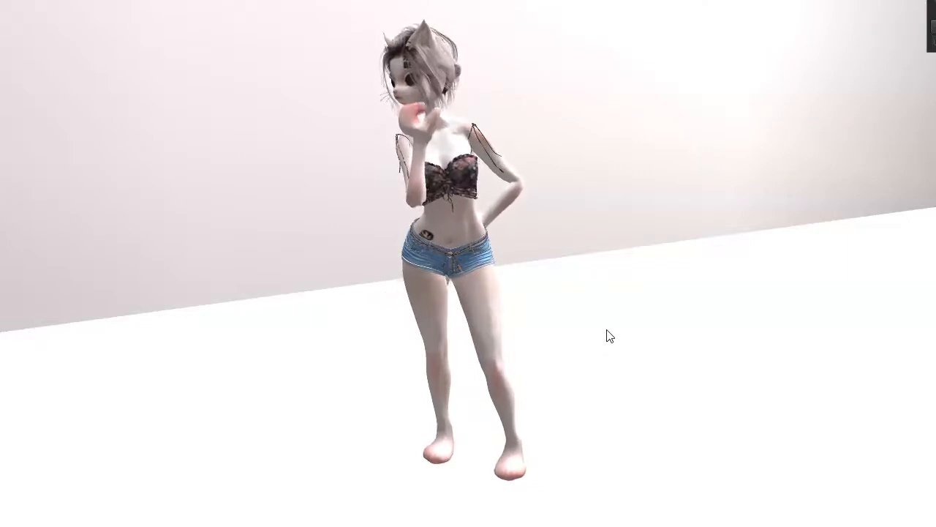
- Open the preferences at the Move & View camera settings and bring the window fully into view
key("ctrl+p")
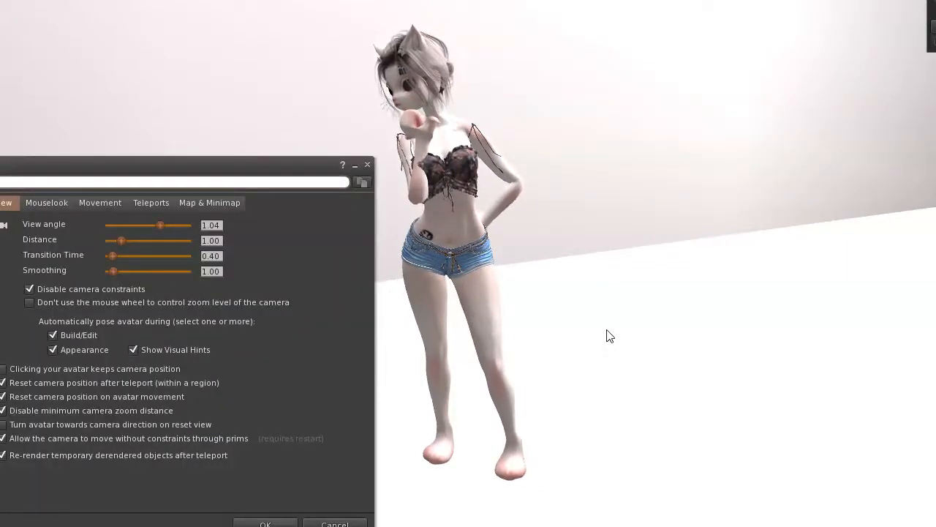
left_click(230, 168)
left_click_drag(230, 168, 428, 129)
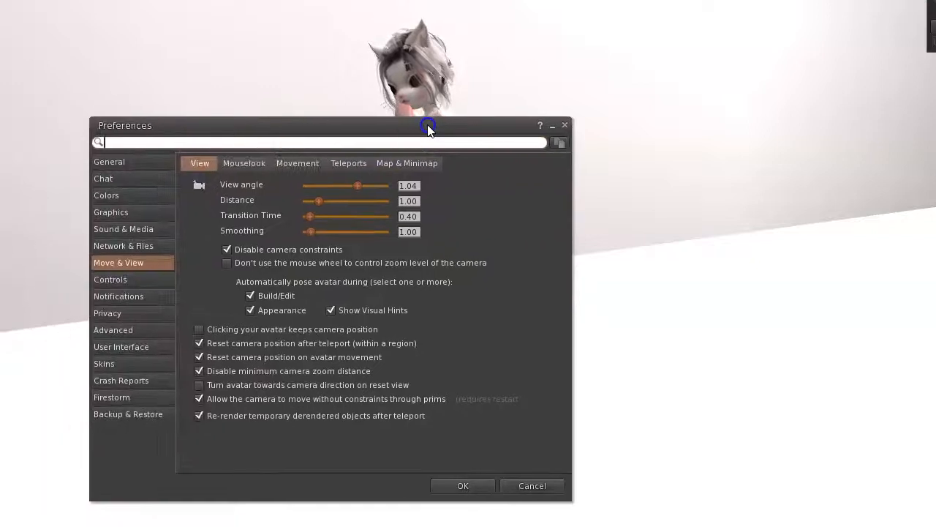
left_click(125, 162)
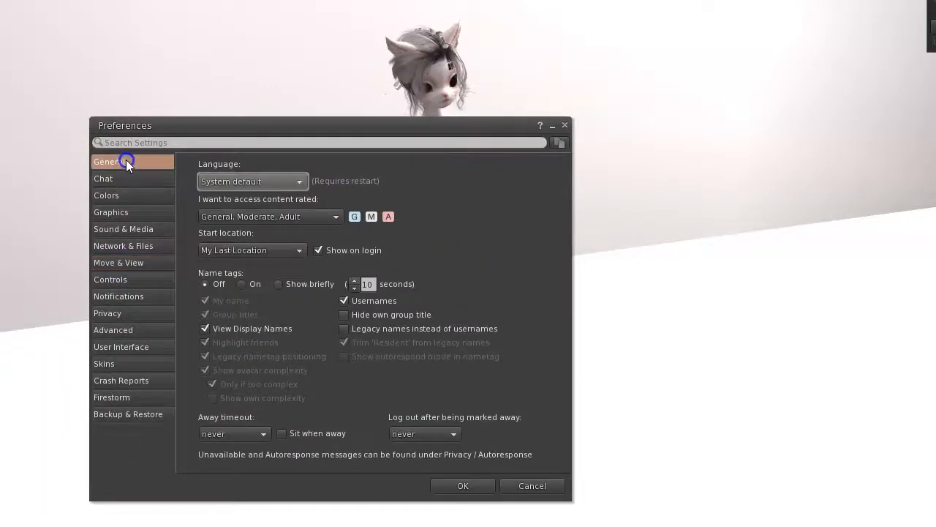
left_click(110, 266)
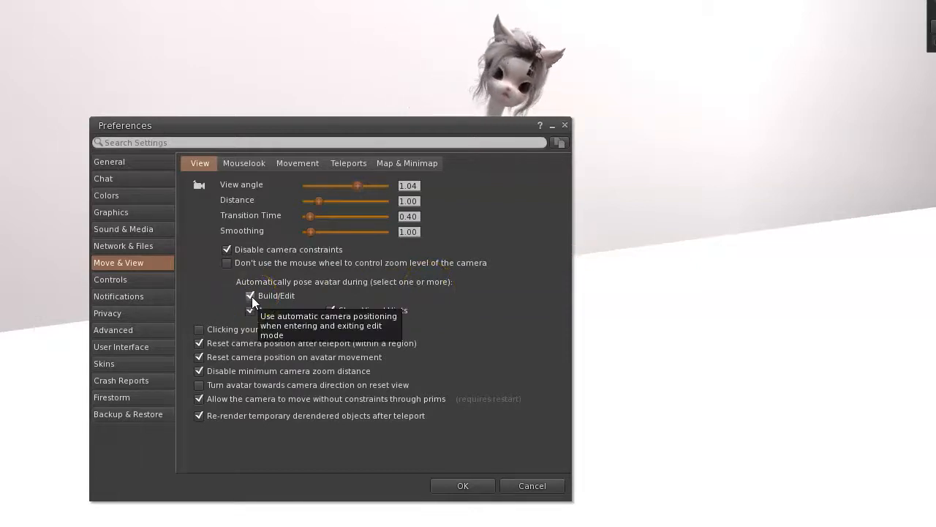
- Open the white backdrop object for editing to check how the avatar poses, and close the build window
right_click(737, 285)
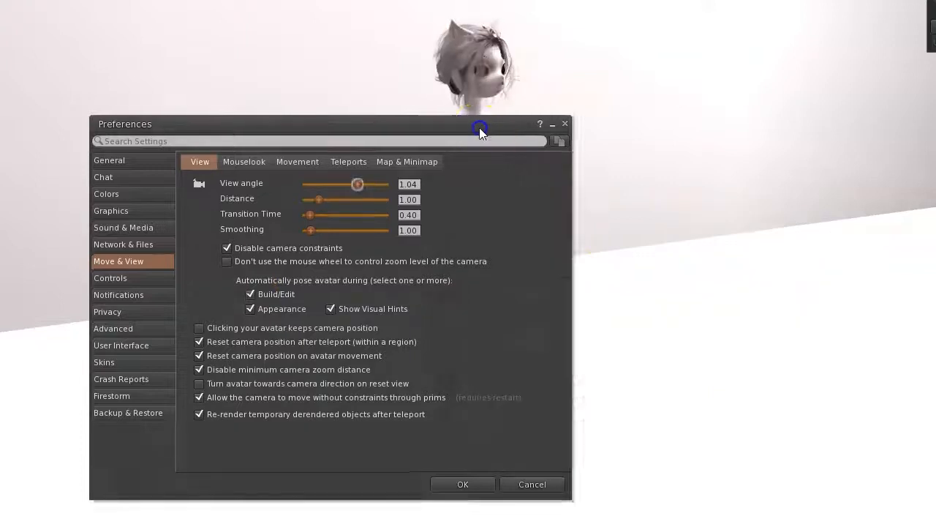
left_click_drag(479, 128, 338, 153)
right_click(765, 291)
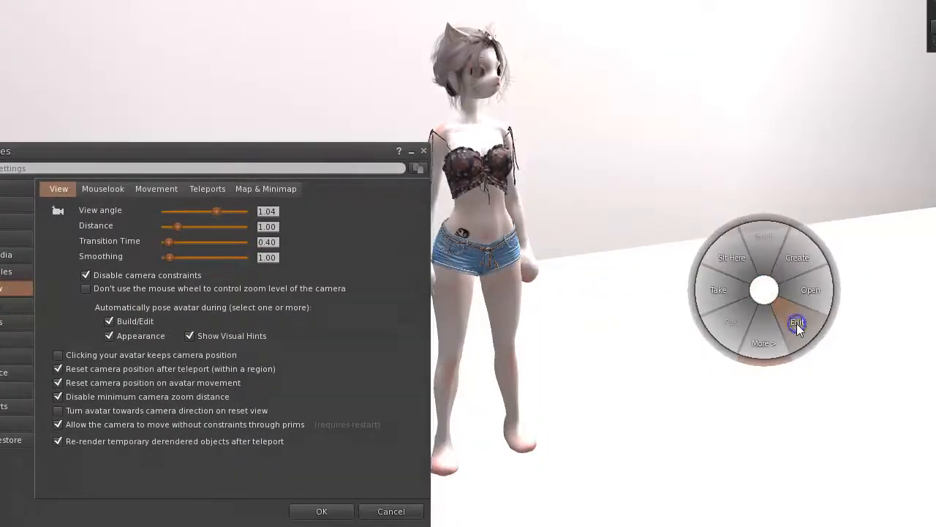
left_click(793, 323)
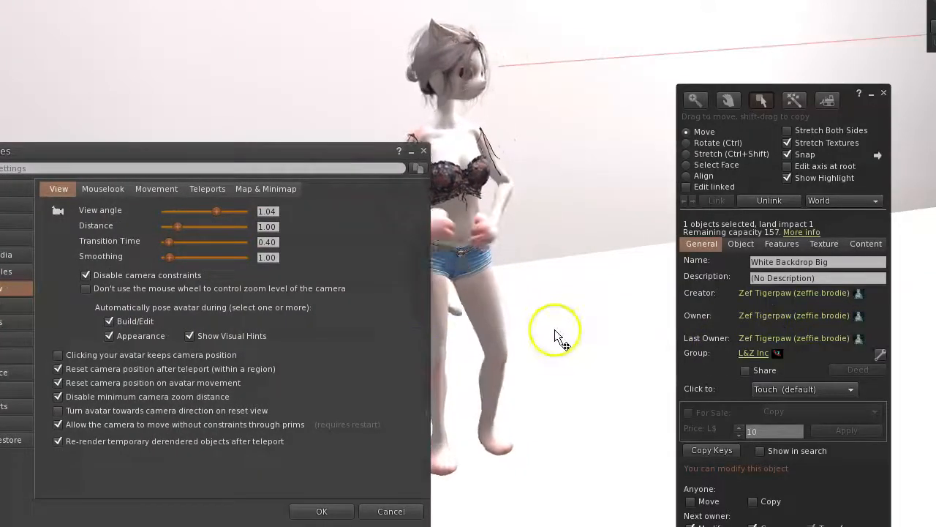
left_click(883, 95)
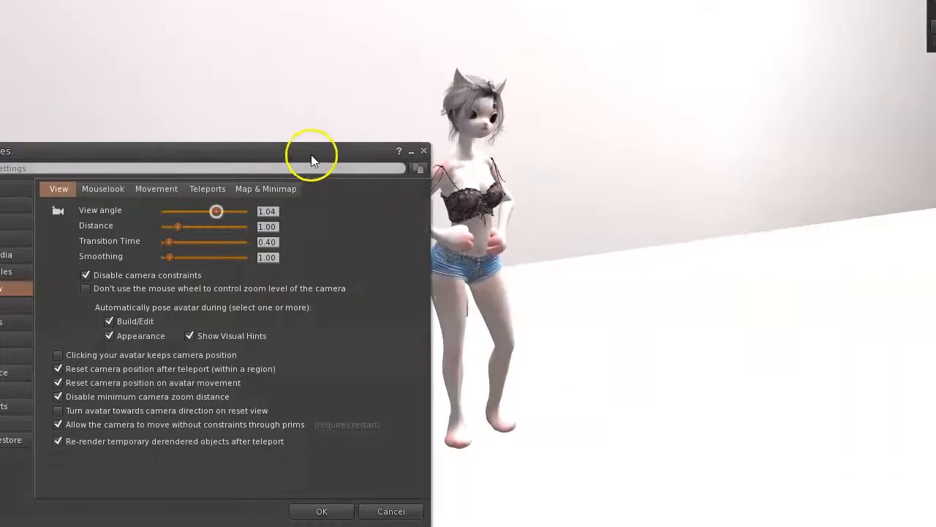
- Disable automatic avatar posing during Build/Edit and Appearance, turn off Show Visual Hints, and save the preferences
left_click_drag(311, 159, 356, 125)
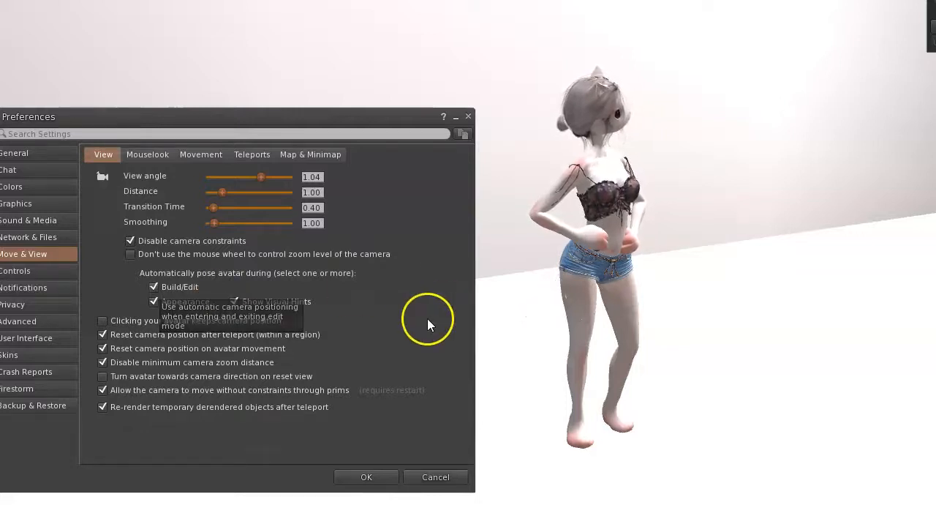
left_click(154, 288)
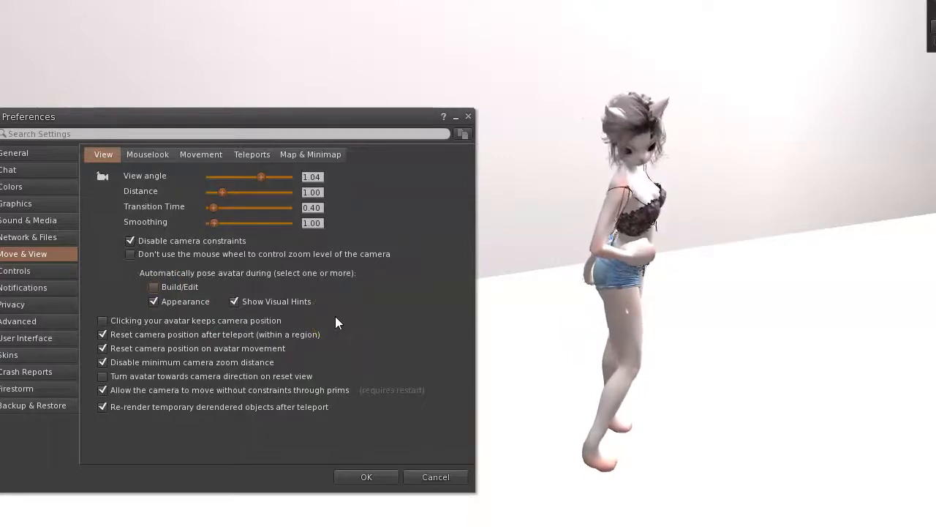
left_click(153, 302)
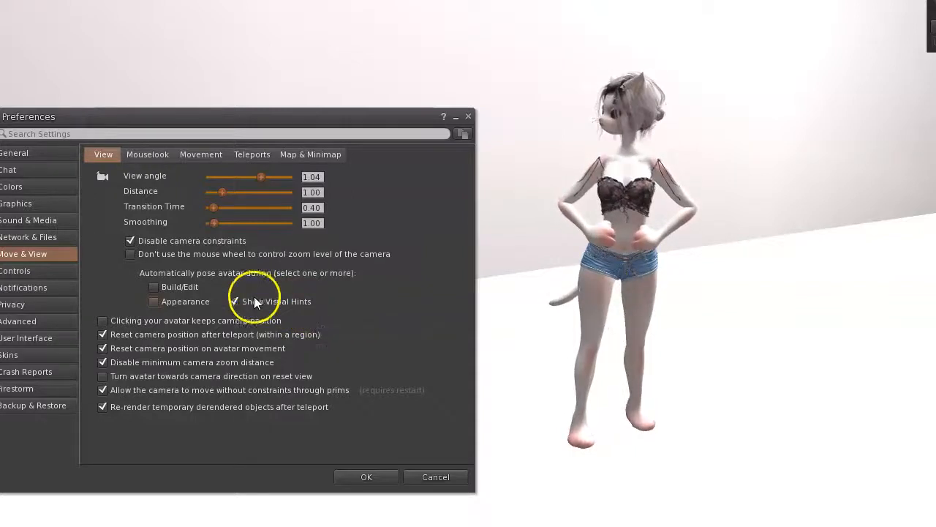
left_click(234, 302)
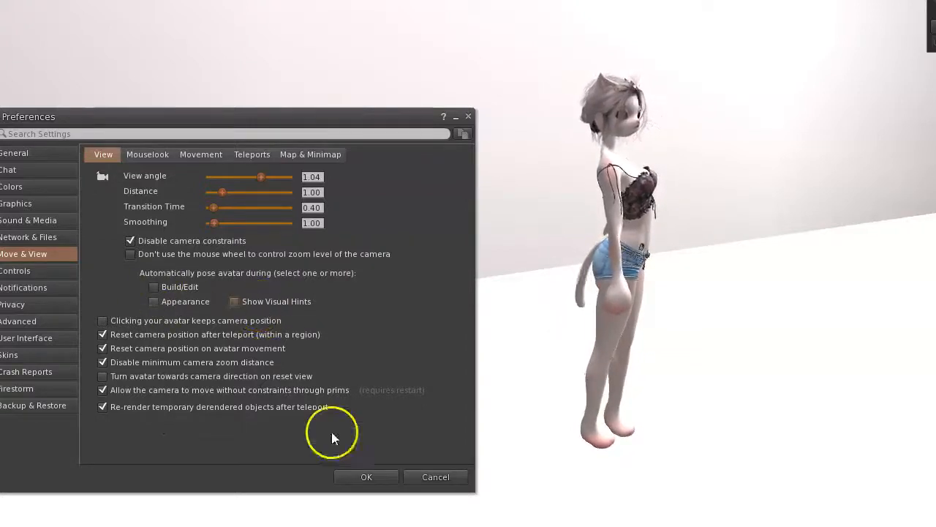
left_click(359, 478)
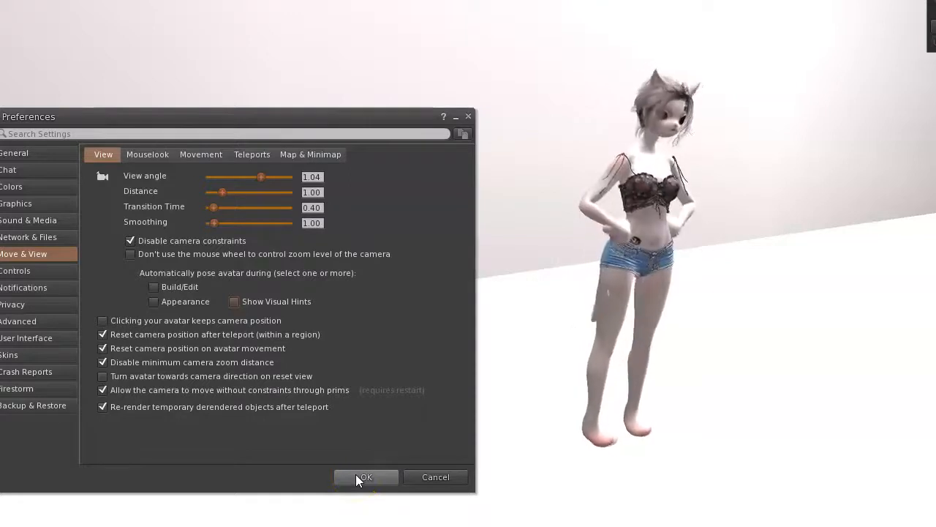
left_click(359, 477)
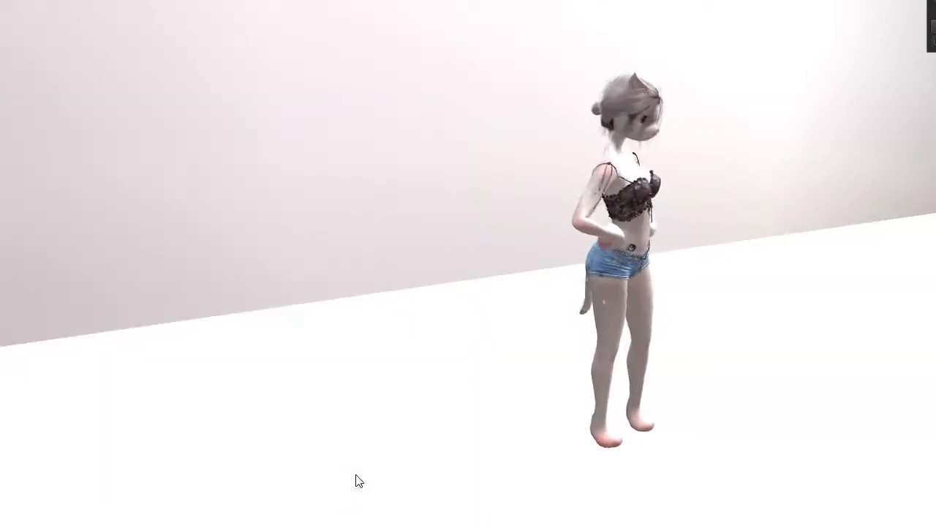
- Open the avatar's shape for editing and move the shape editor clear of the avatar
right_click(644, 234)
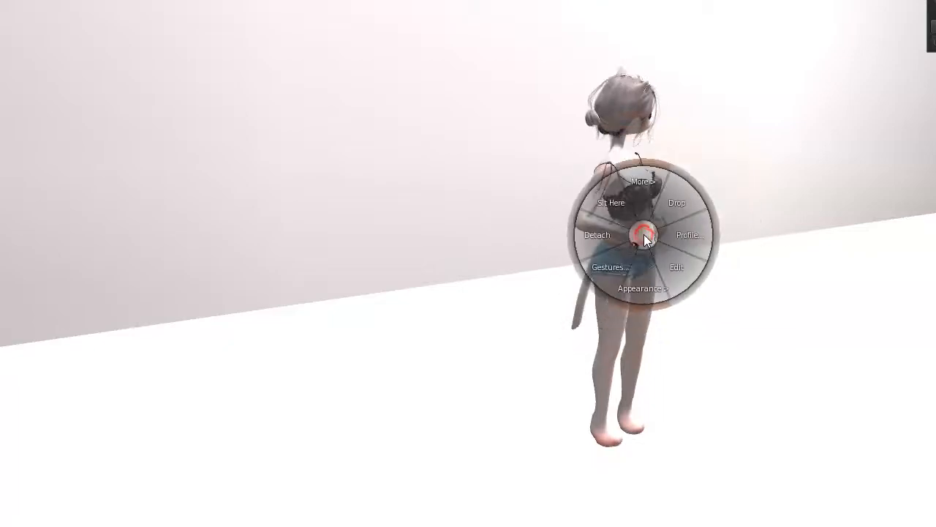
left_click(643, 287)
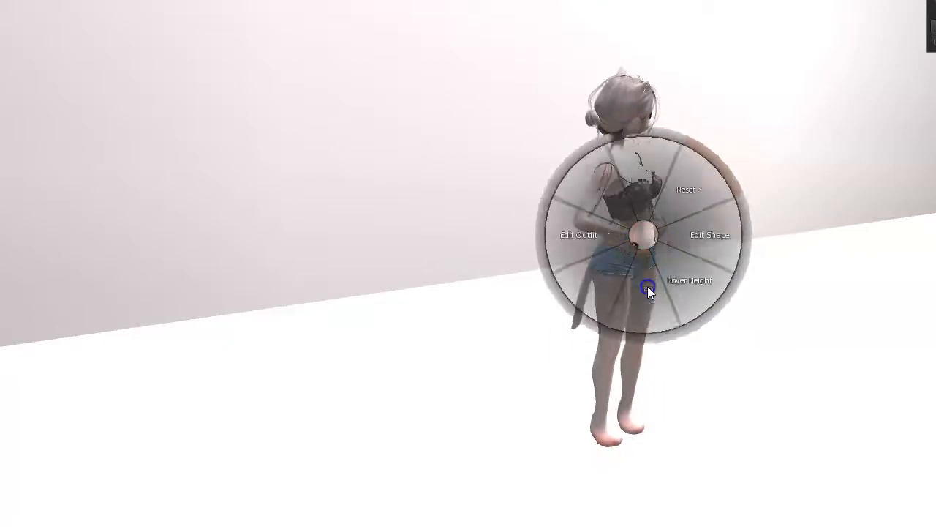
left_click(687, 237)
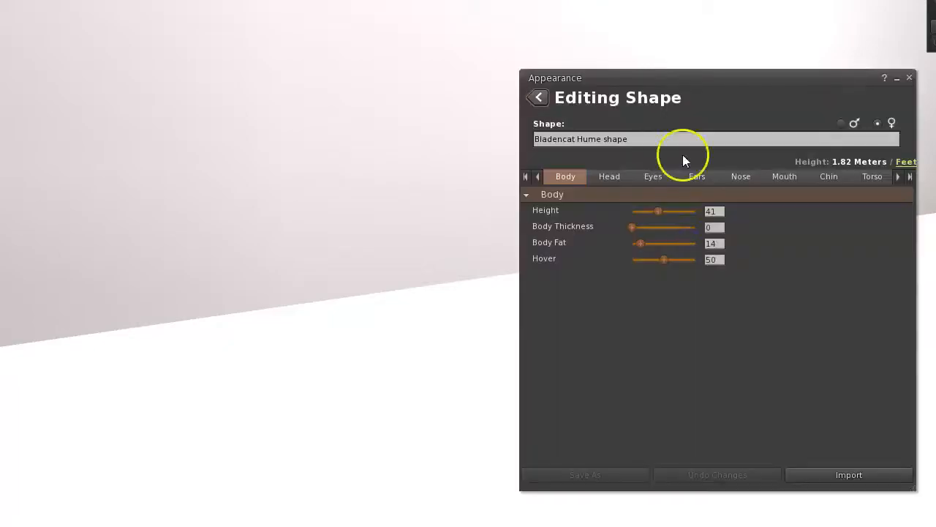
left_click_drag(699, 75, 220, 53)
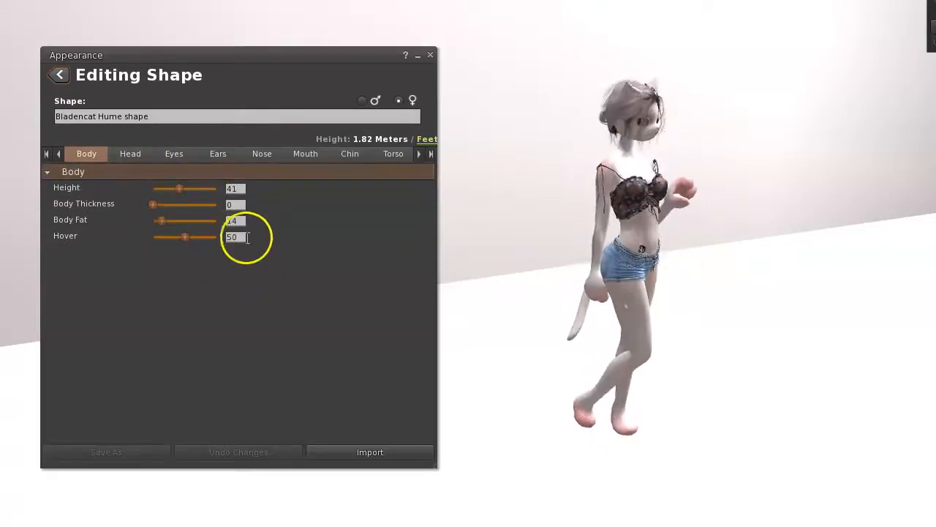
- Look through the Head, Eyes and Ears settings of the avatar's shape
left_click(134, 154)
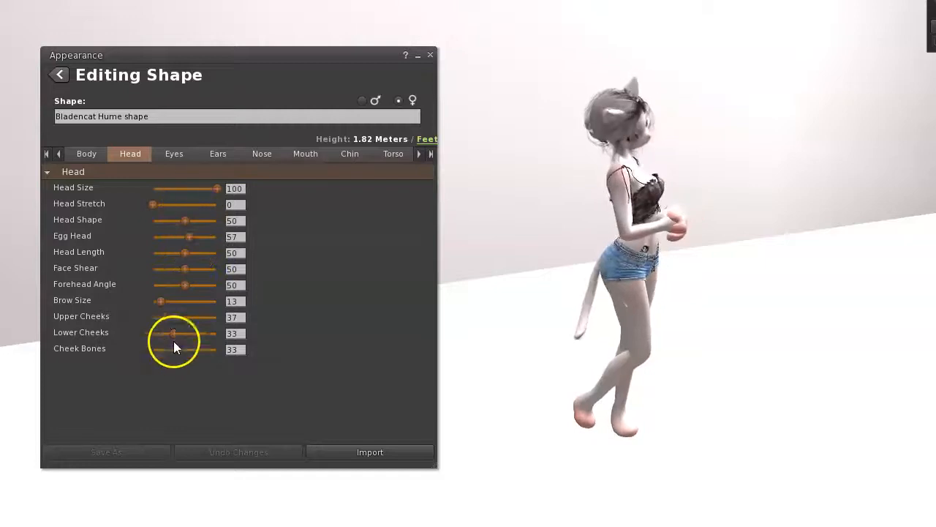
left_click(180, 155)
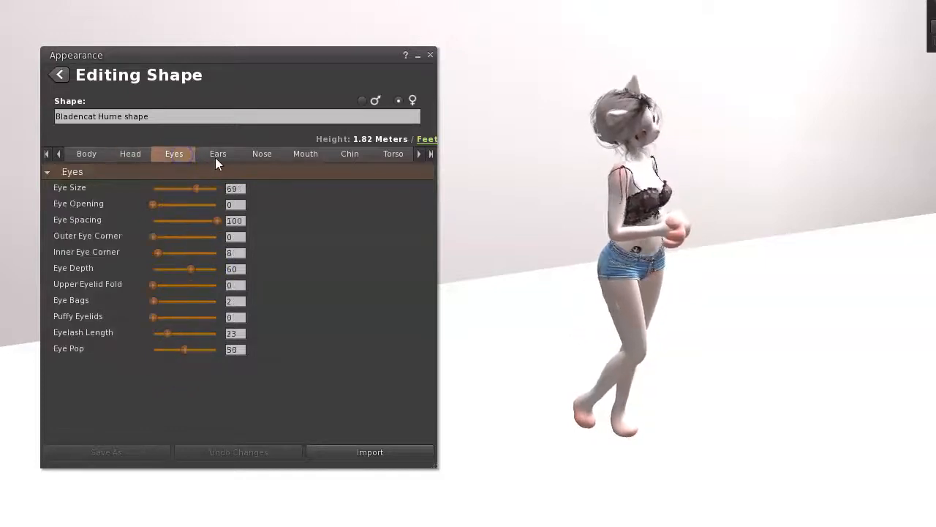
left_click(218, 155)
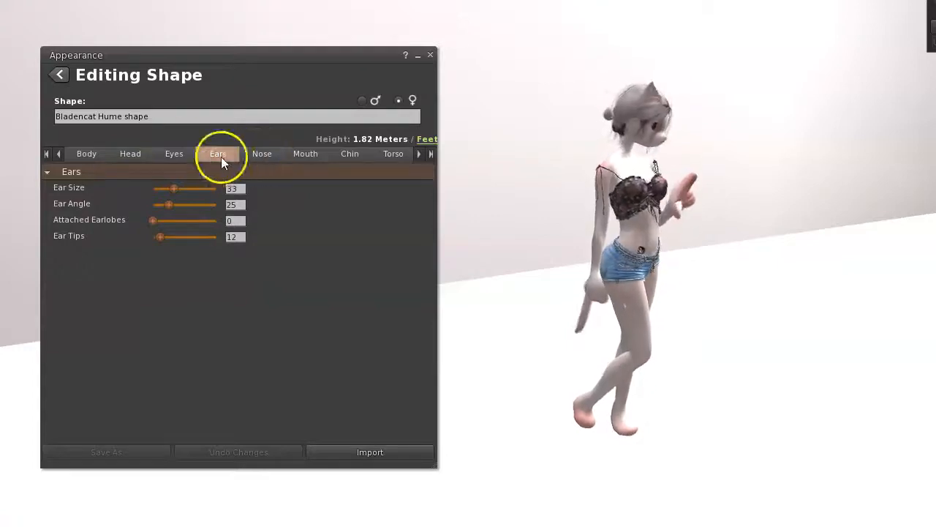
left_click(172, 152)
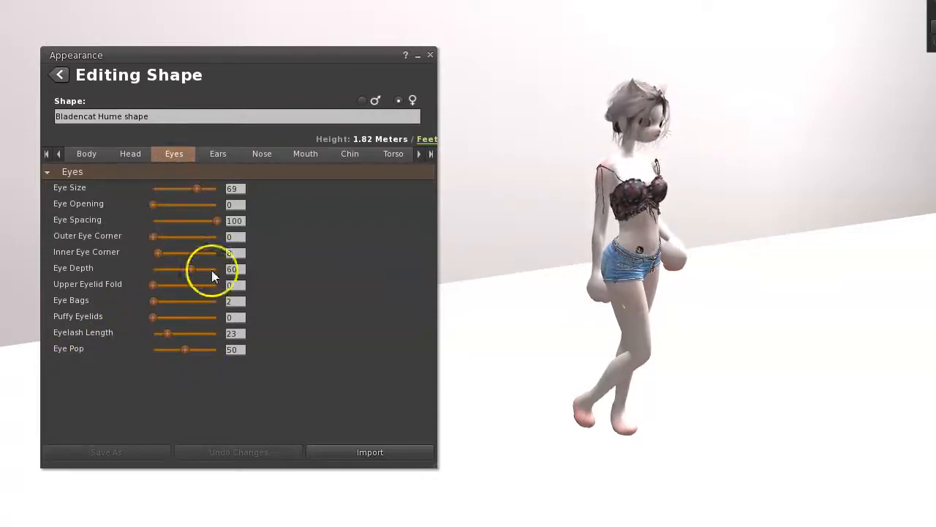
left_click(224, 152)
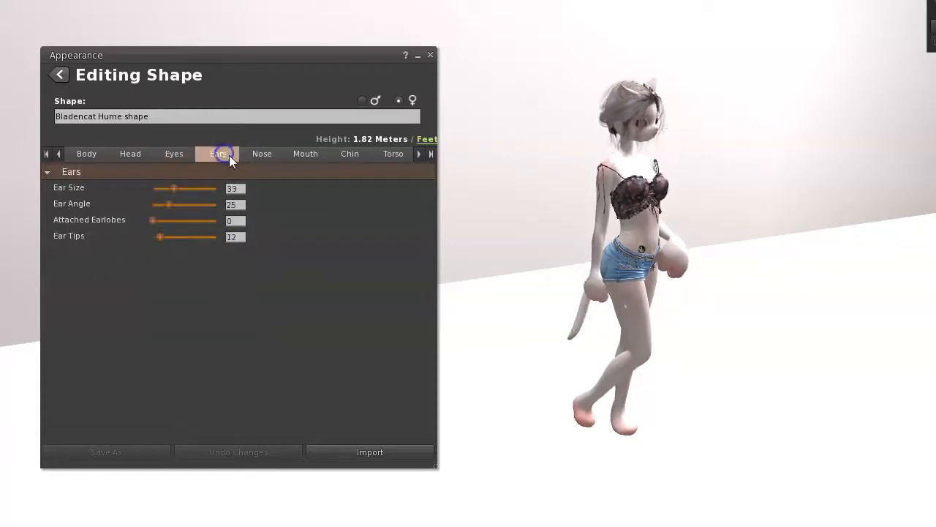
- Look through the Nose, Mouth, Chin, Torso and Legs settings of the shape, and close the shape editor
left_click(269, 156)
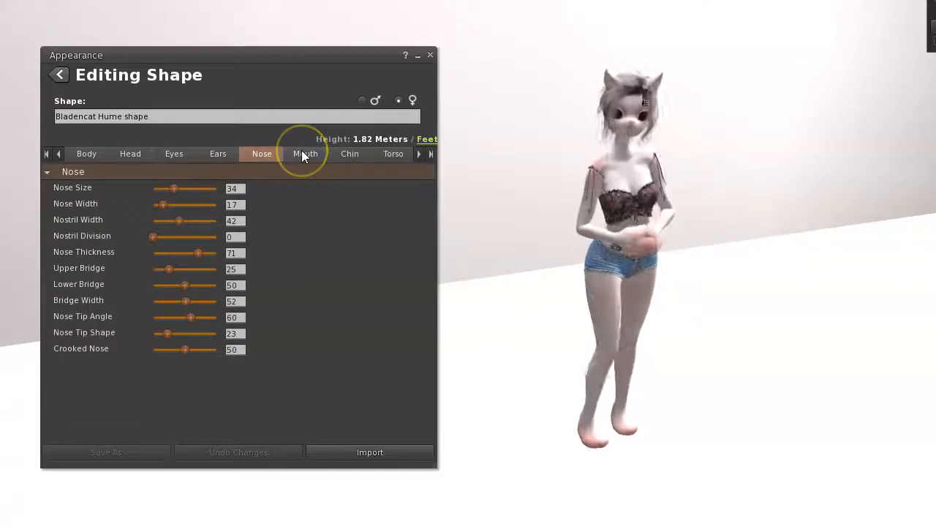
left_click(304, 154)
left_click(338, 153)
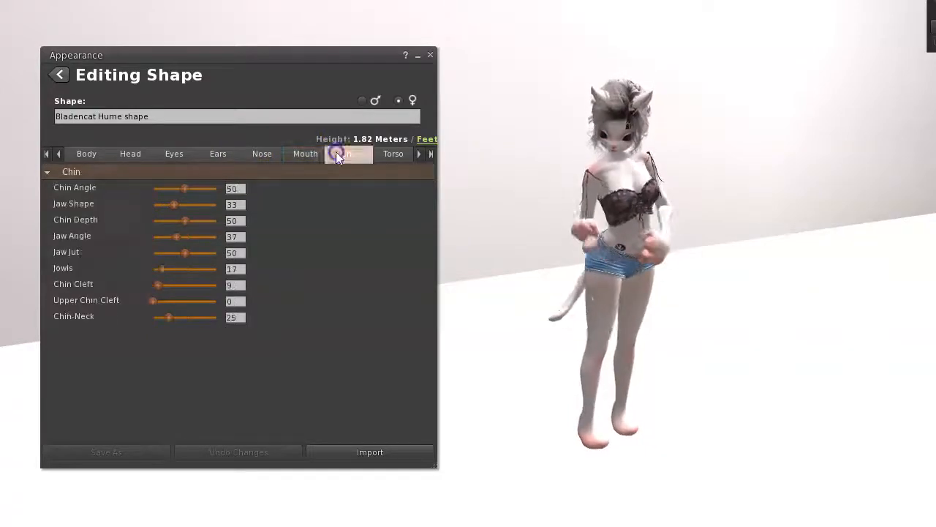
left_click(386, 154)
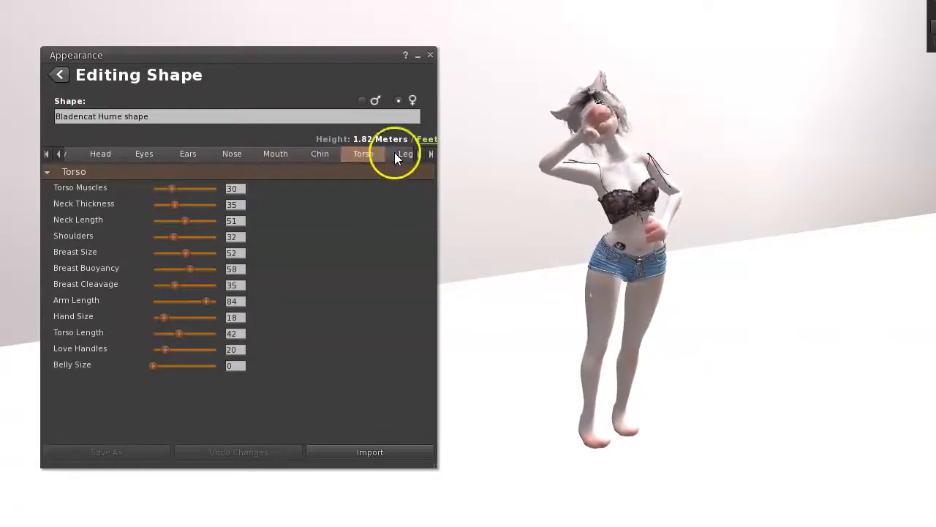
left_click(396, 156)
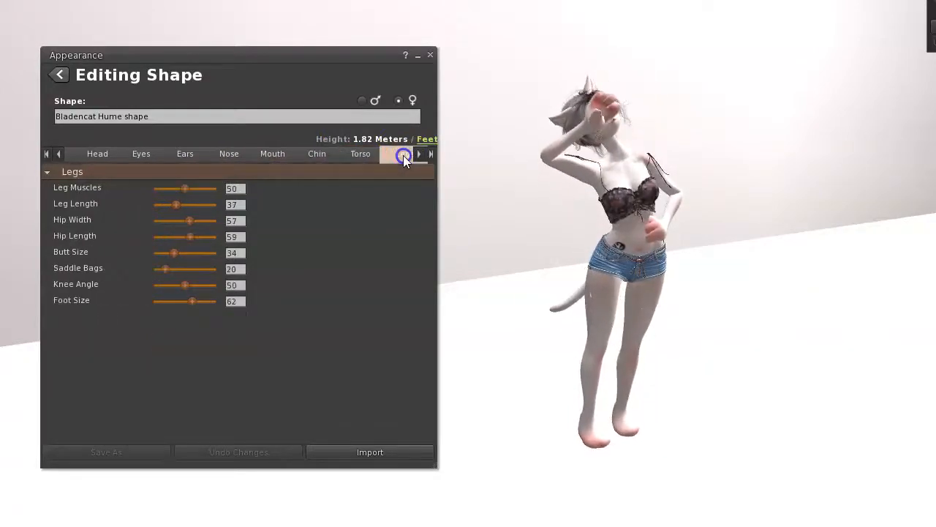
left_click(357, 157)
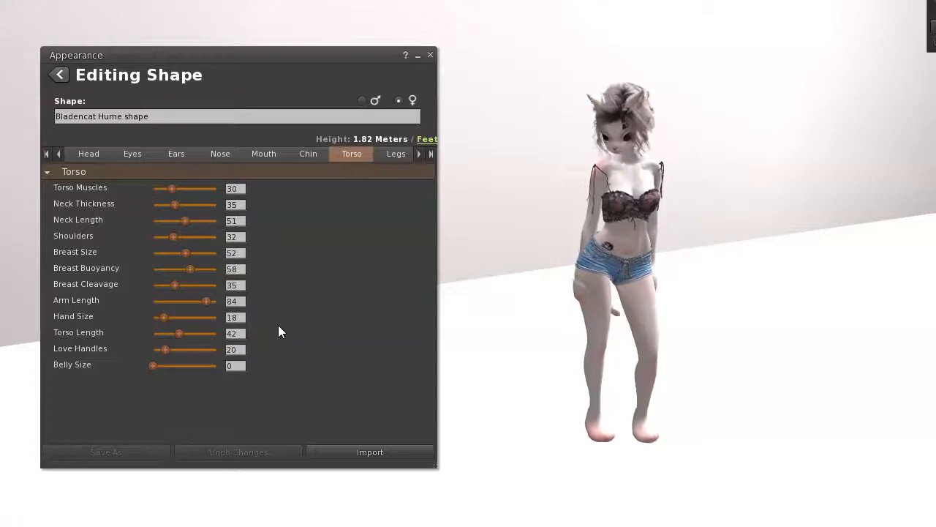
left_click(297, 223)
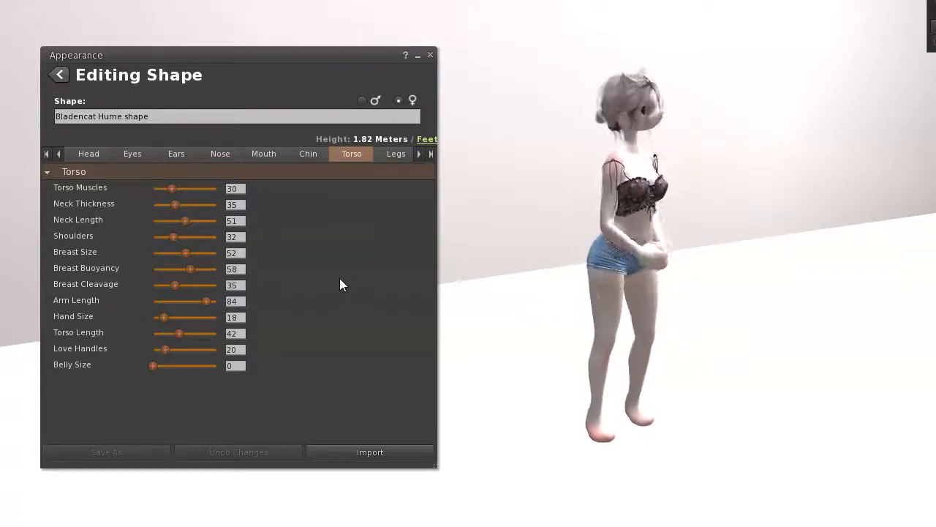
left_click(431, 56)
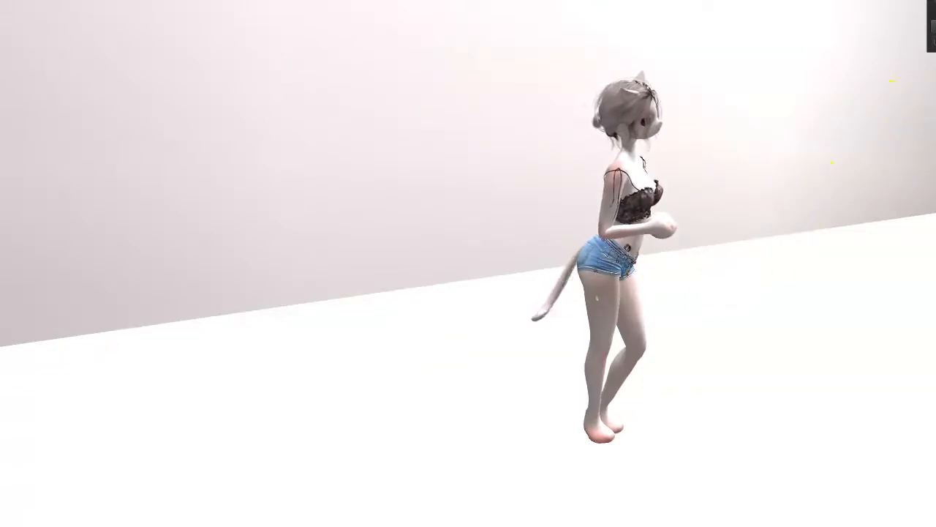
key("alt+Left")
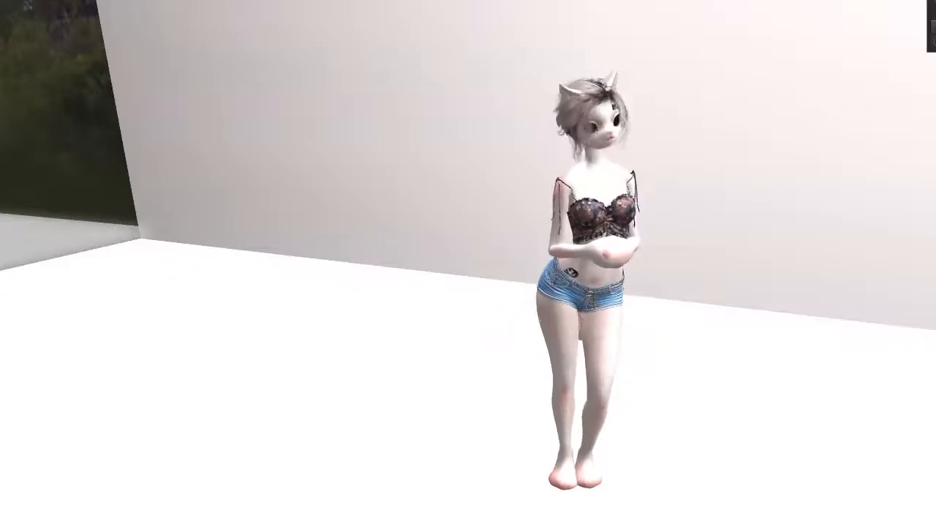
key("alt+Right")
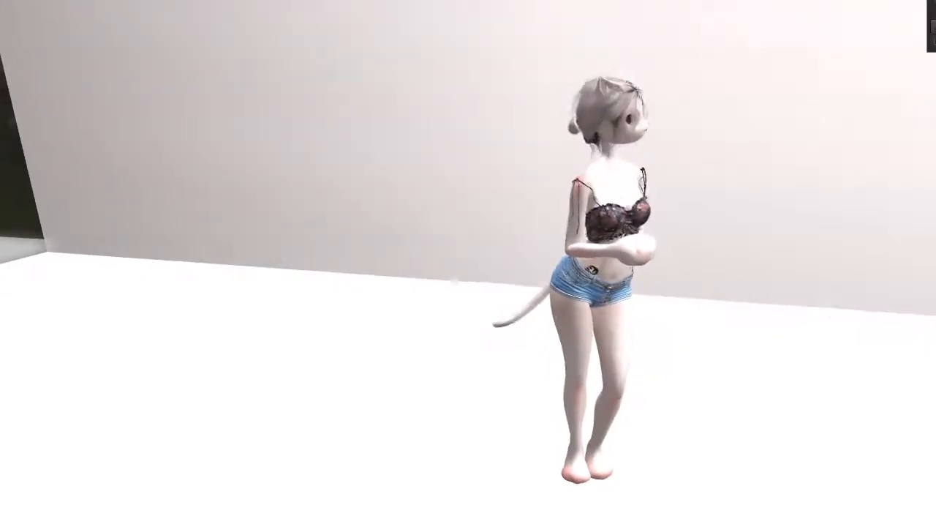